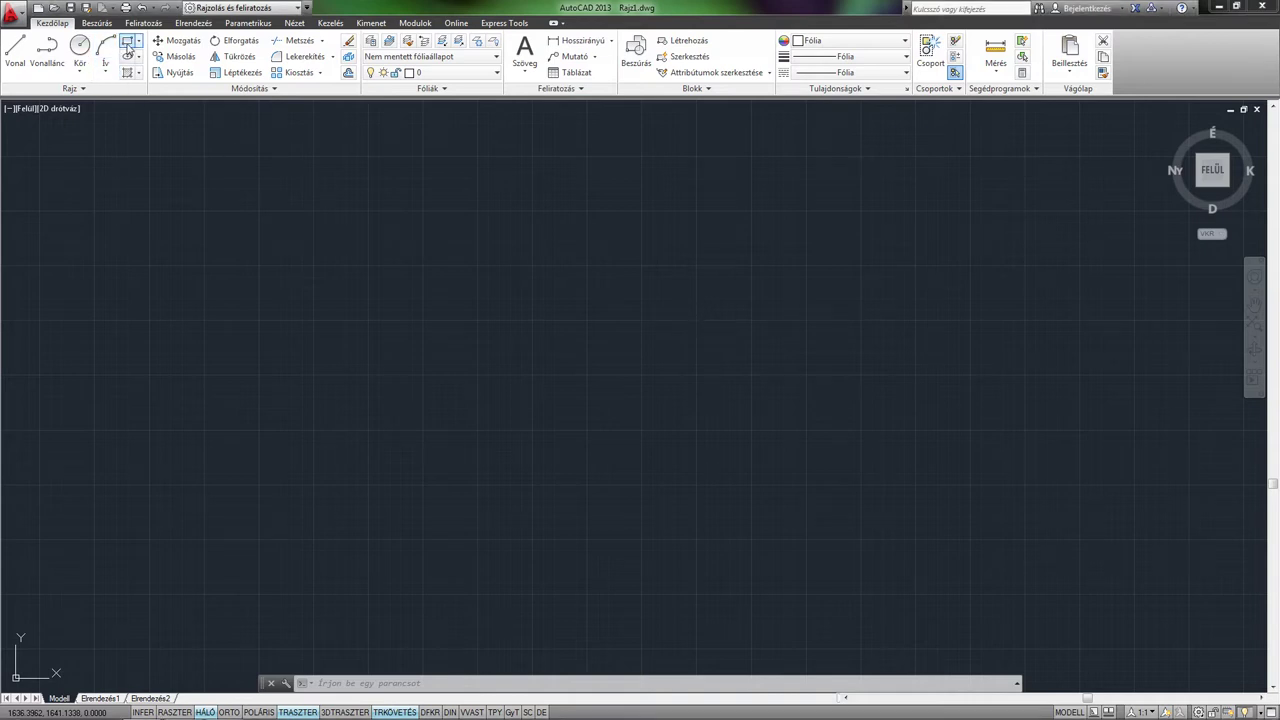
Step: Start a rectangle at a chosen first corner with dimensions of length 200 and width 100
{"action": "left_click", "coordinate": [128, 44]}
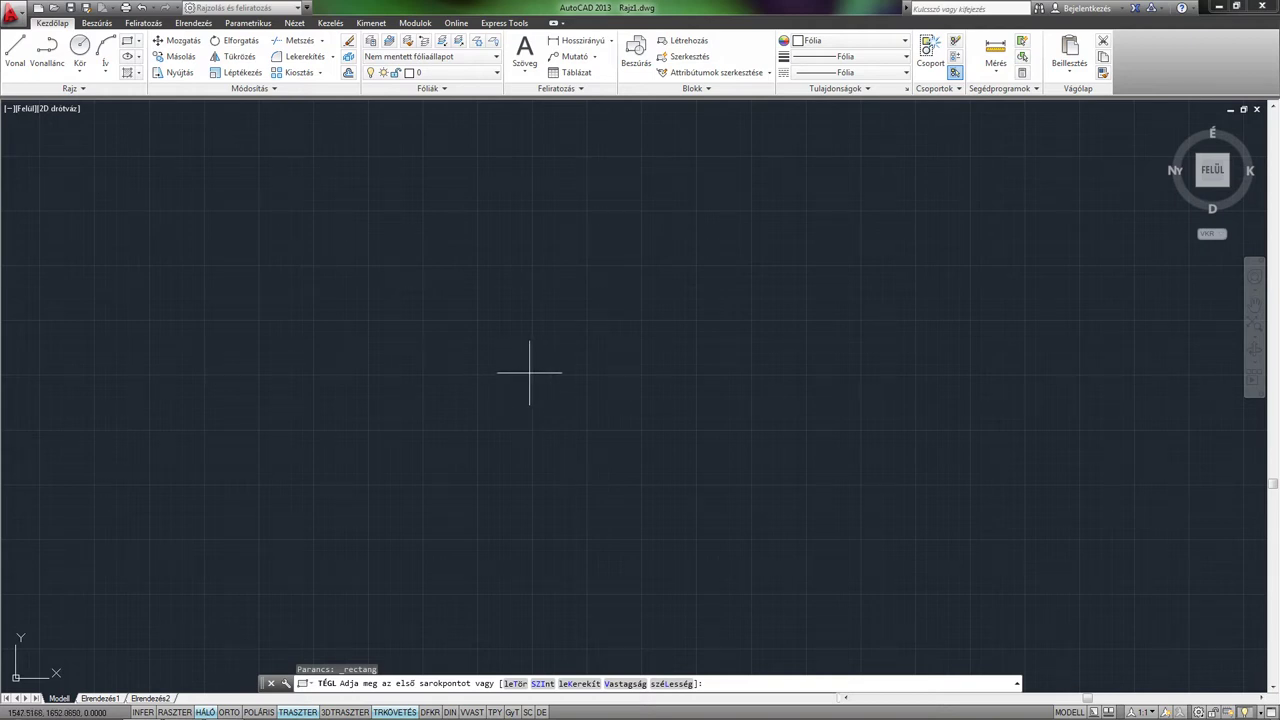
{"action": "left_click", "coordinate": [423, 265]}
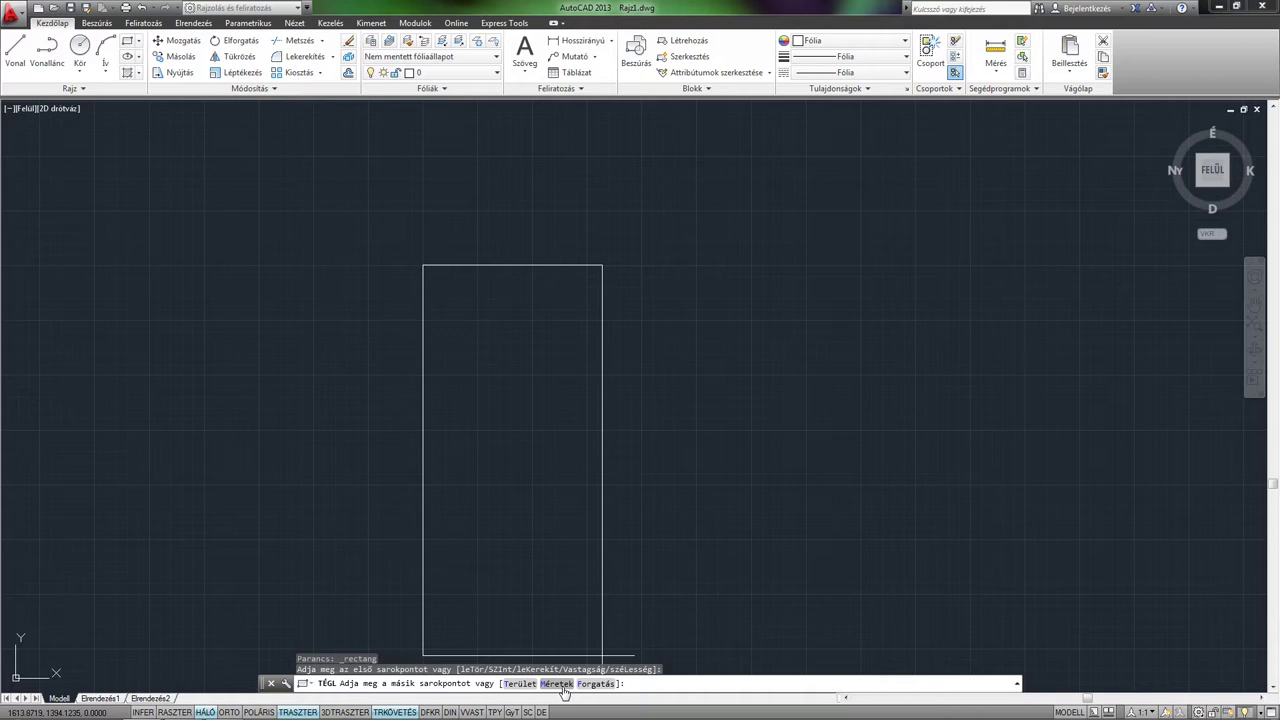
{"action": "left_click", "coordinate": [557, 684]}
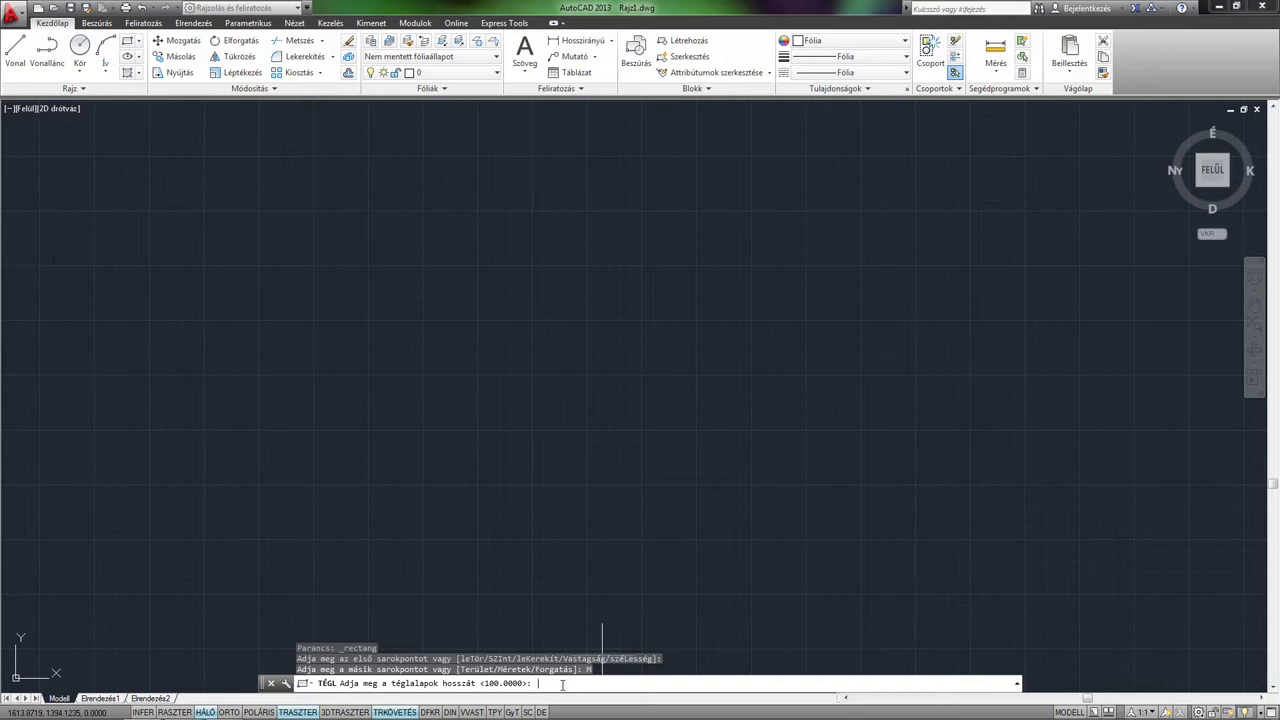
{"action": "type", "text": "20"}
{"action": "type", "text": "0"}
{"action": "key", "text": "Return"}
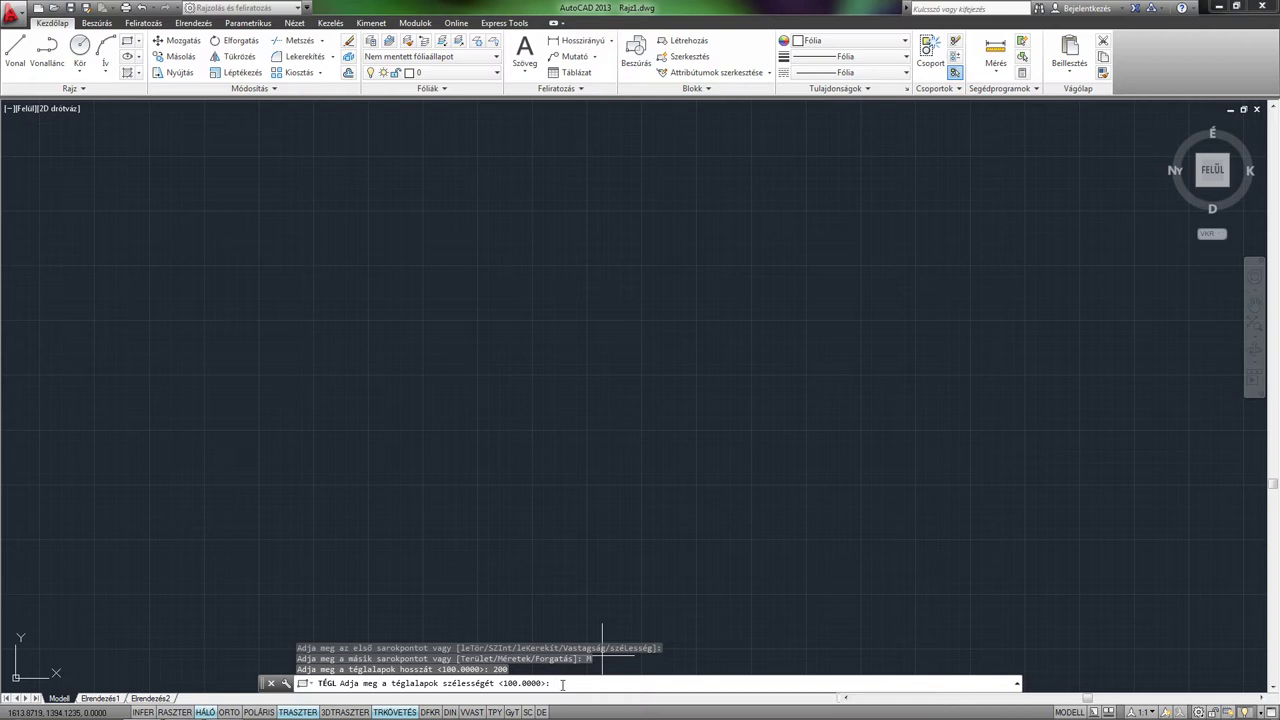
{"action": "key", "text": "Return"}
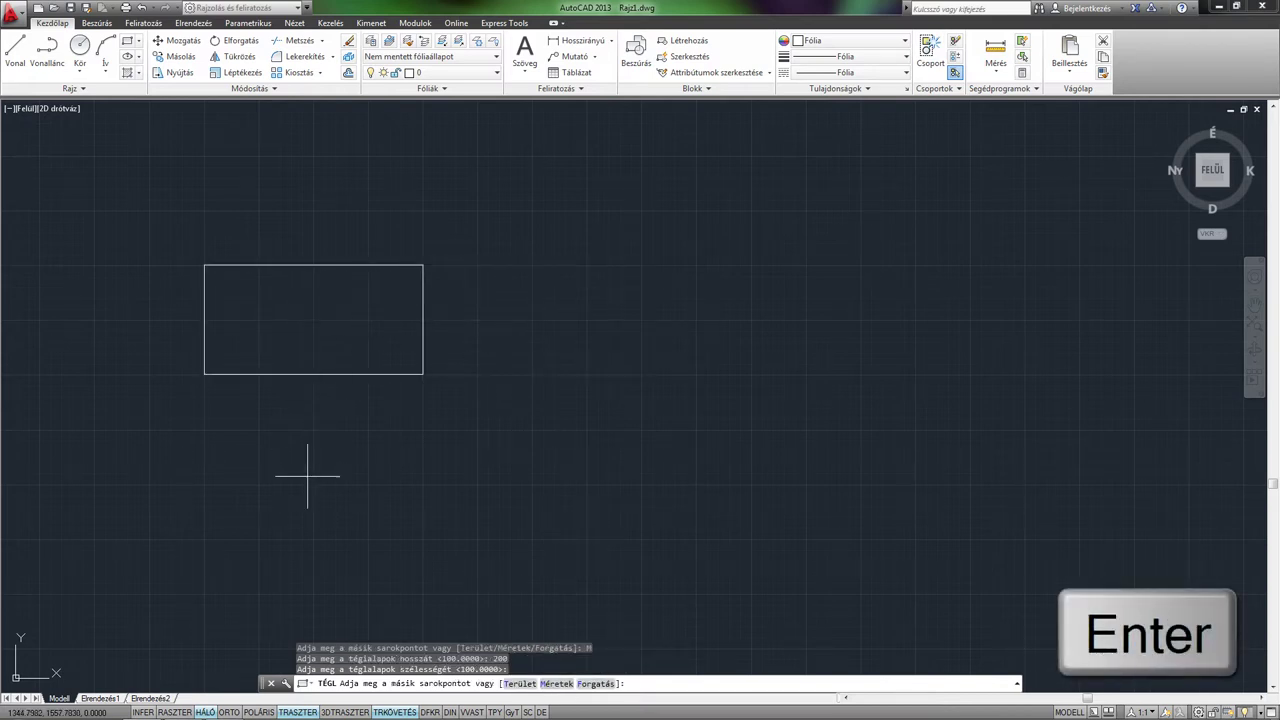
Step: Measure the rectangle's area with TER, reading area 20000 and perimeter 600
{"action": "scroll", "coordinate": [487, 485], "scroll_direction": "down", "scroll_amount": 1}
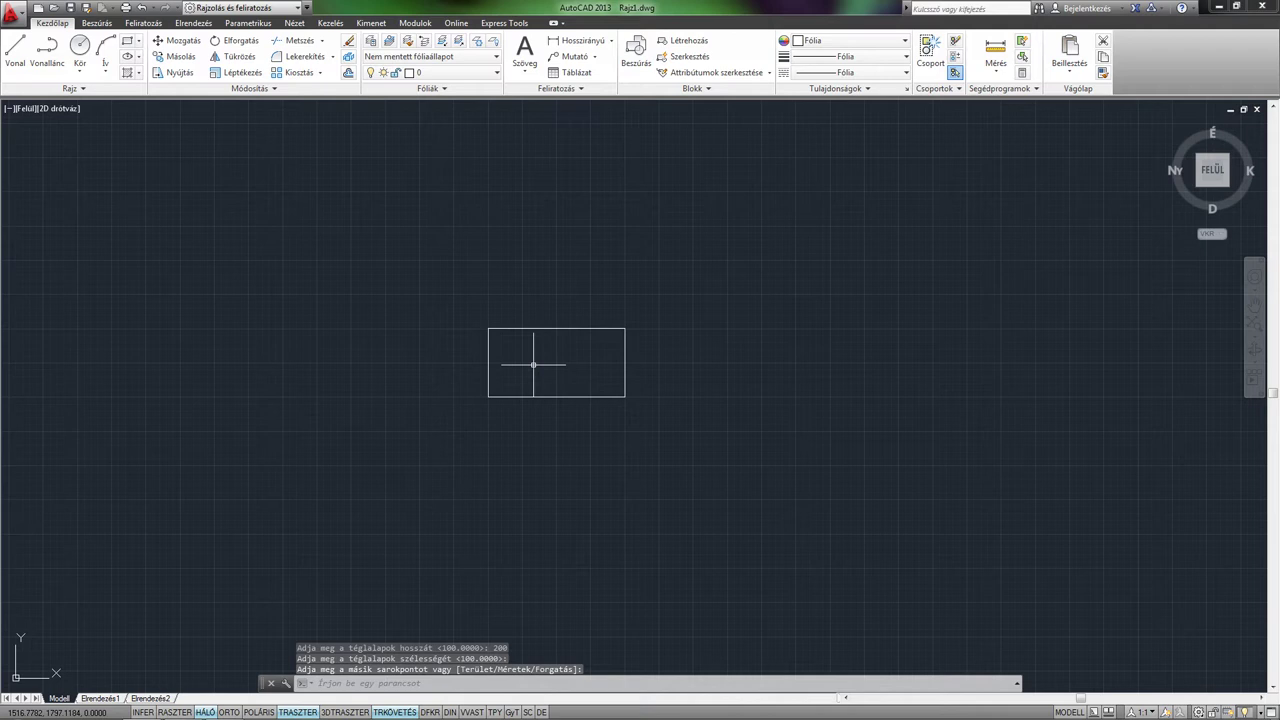
{"action": "scroll", "coordinate": [536, 363], "scroll_direction": "up", "scroll_amount": 4}
{"action": "type", "text": "200"}
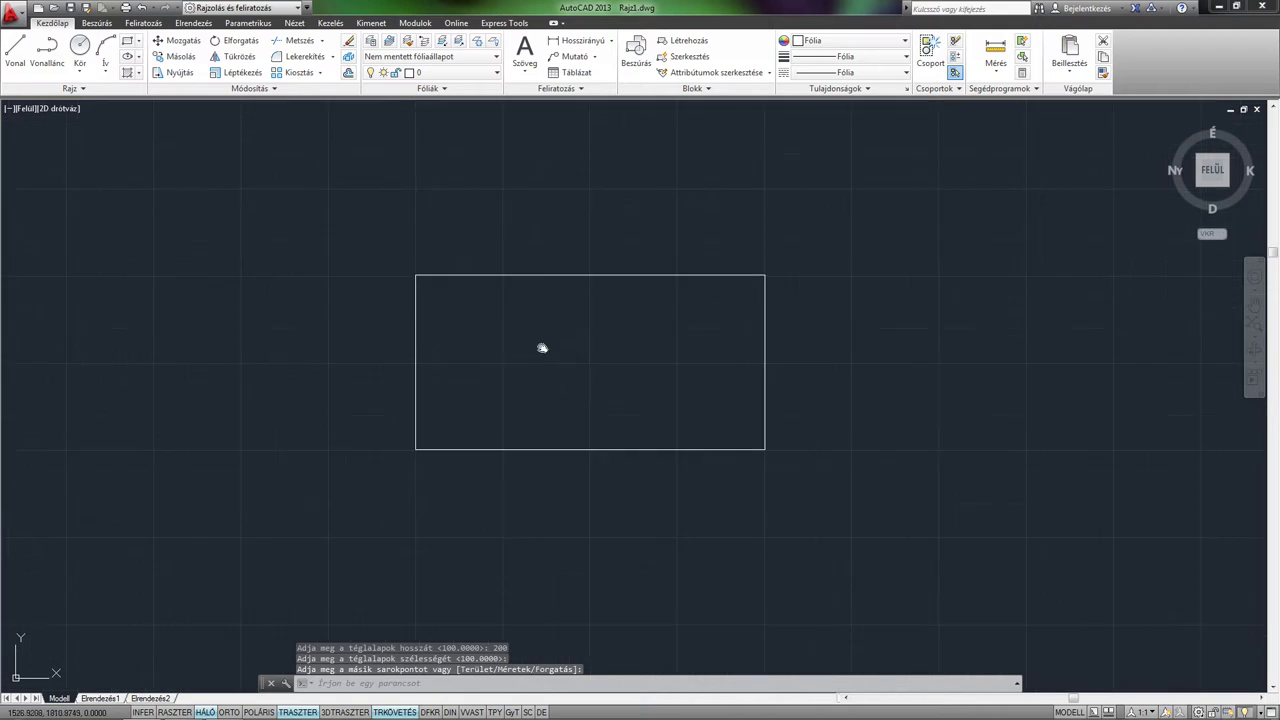
{"action": "type", "text": "ter"}
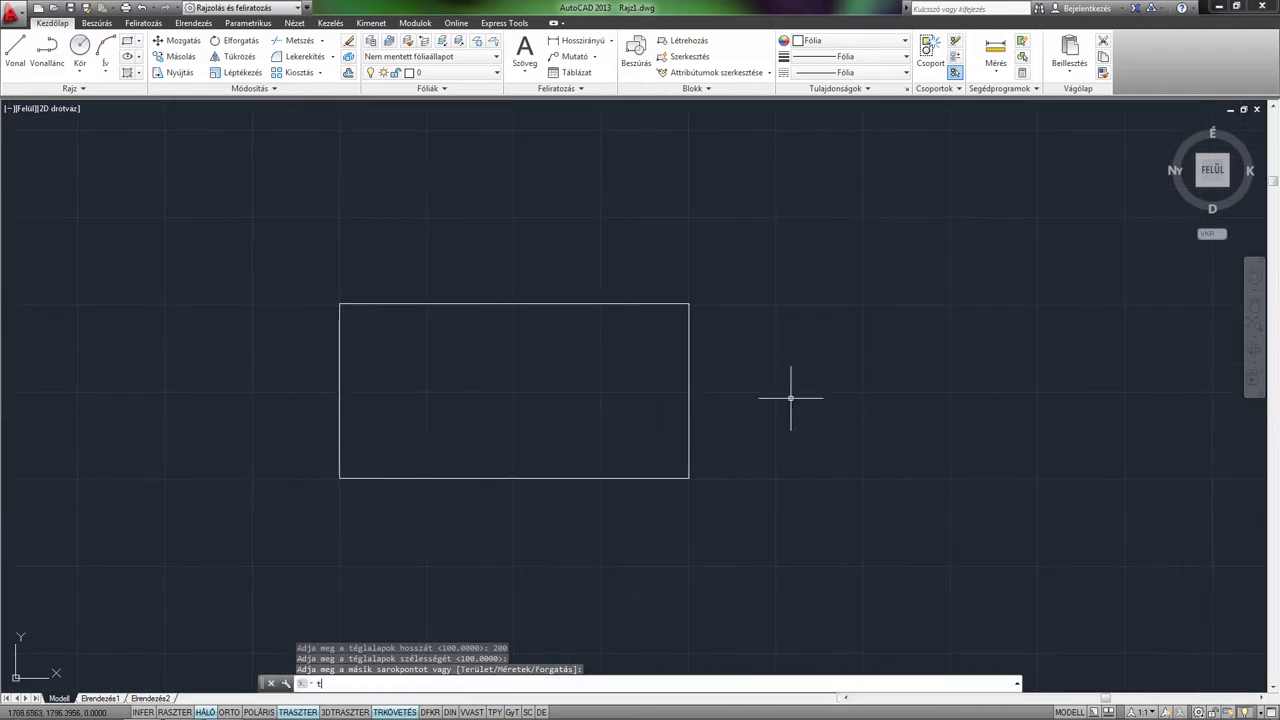
{"action": "key", "text": "Return"}
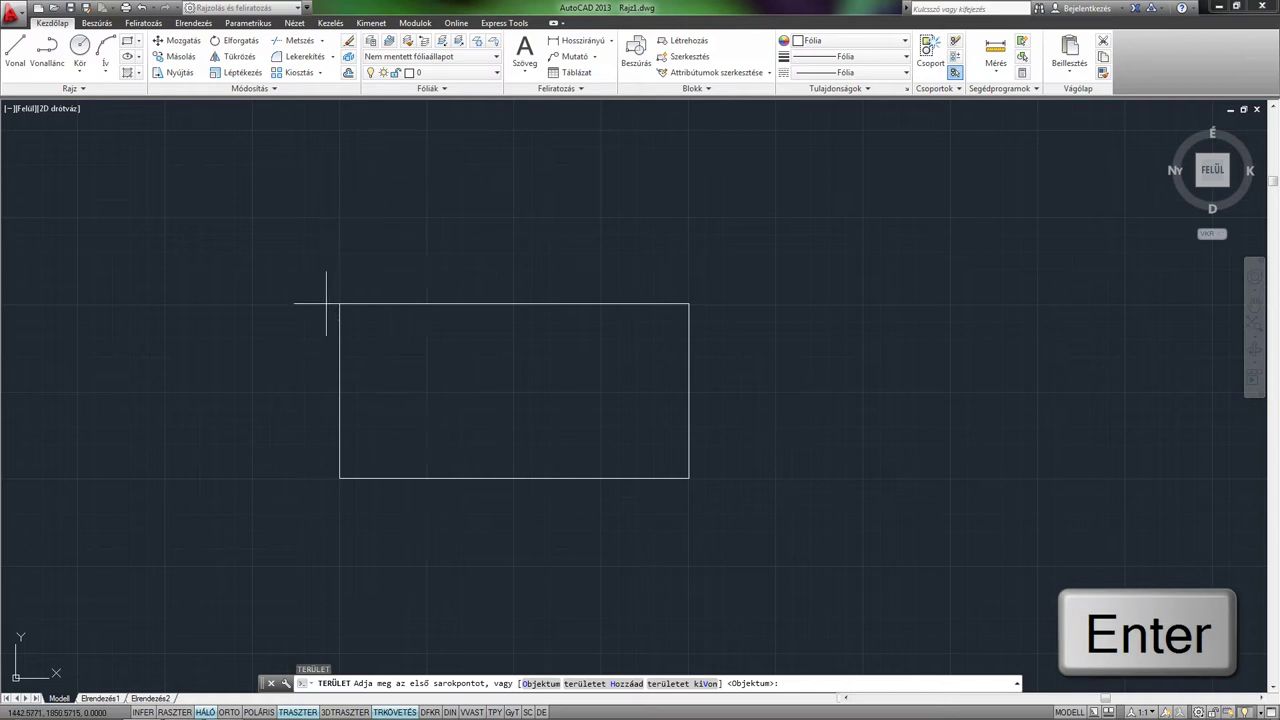
{"action": "left_click", "coordinate": [552, 684]}
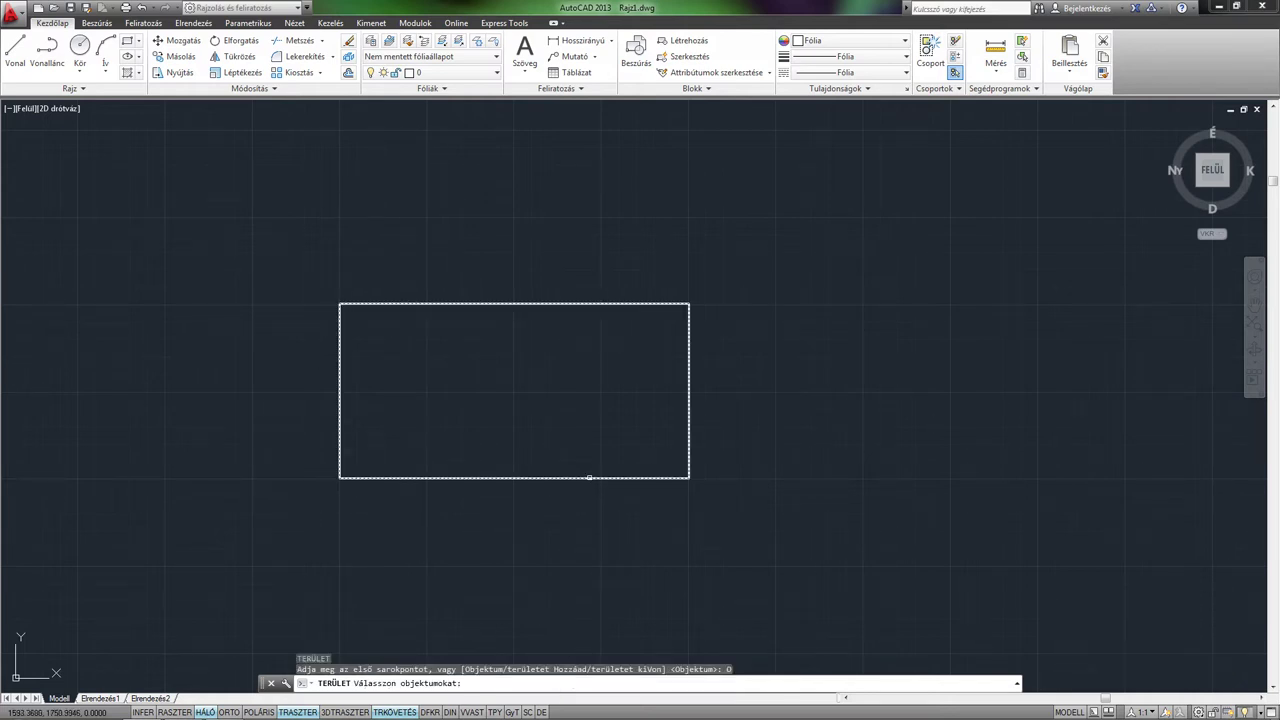
{"action": "left_click", "coordinate": [590, 478]}
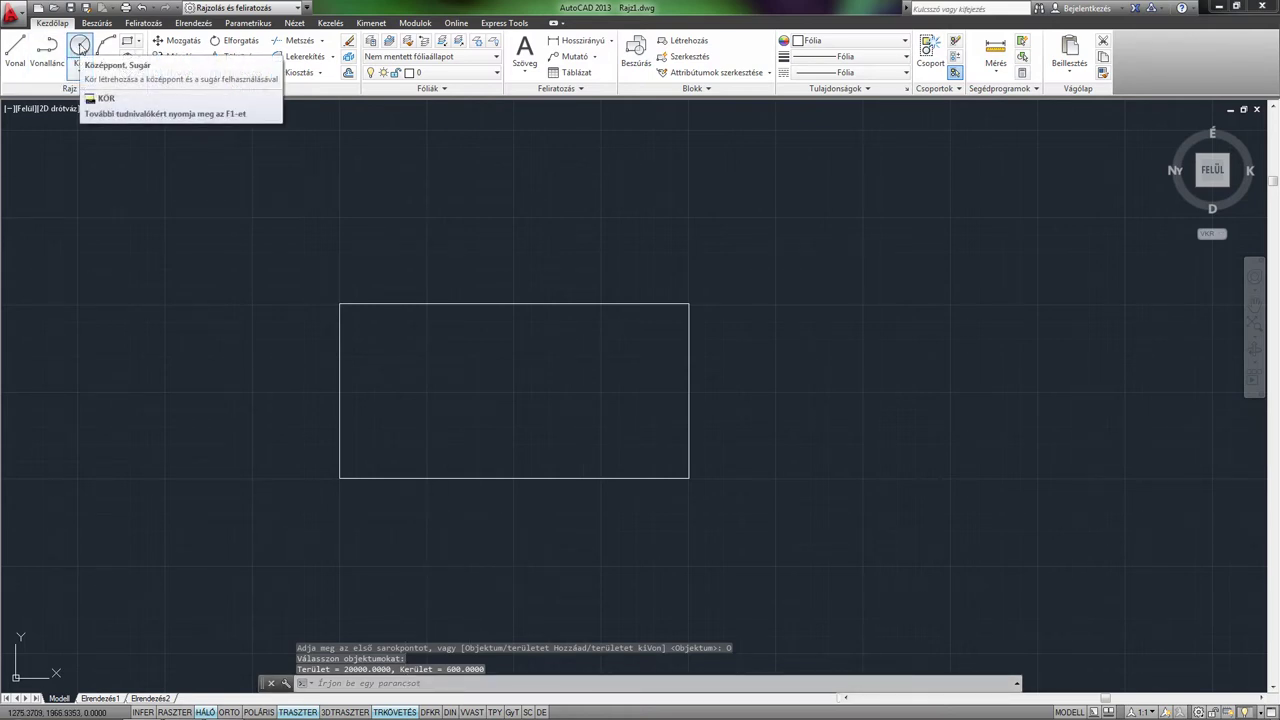
Step: Draw a centre-radius circle at the rectangle's midpoint with a picked radius
{"action": "left_click", "coordinate": [80, 47]}
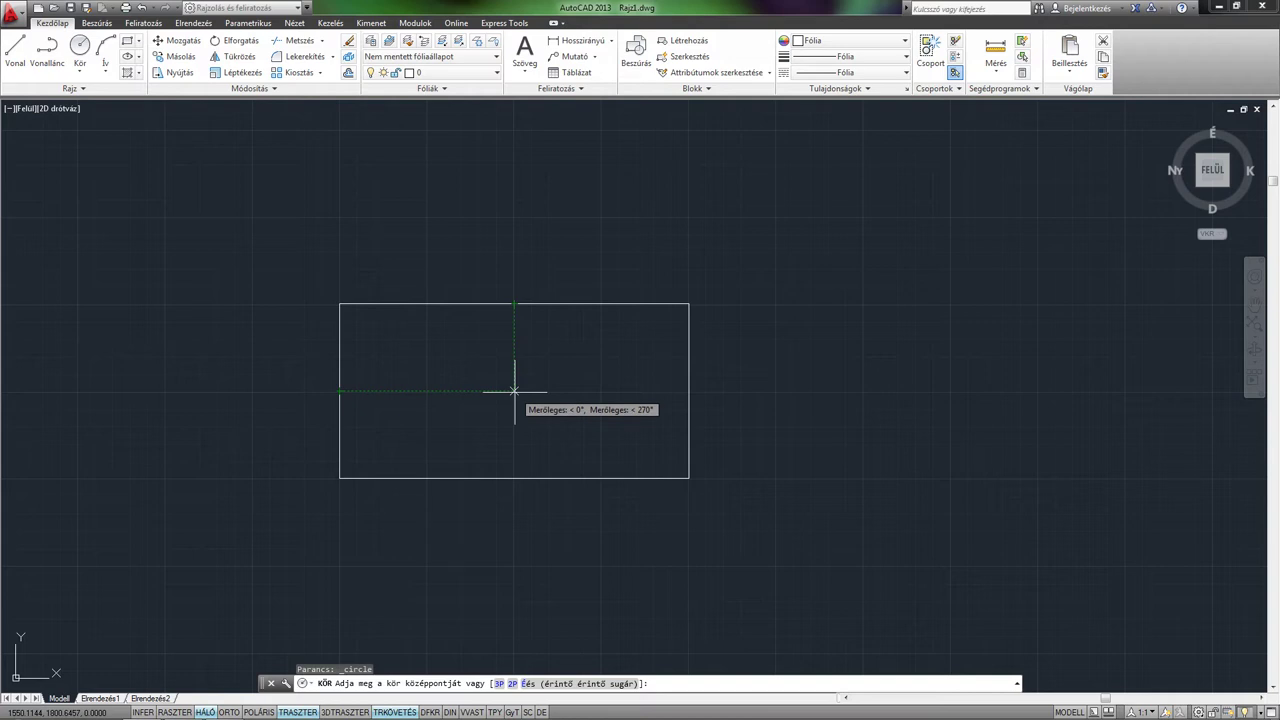
{"action": "left_click", "coordinate": [515, 391]}
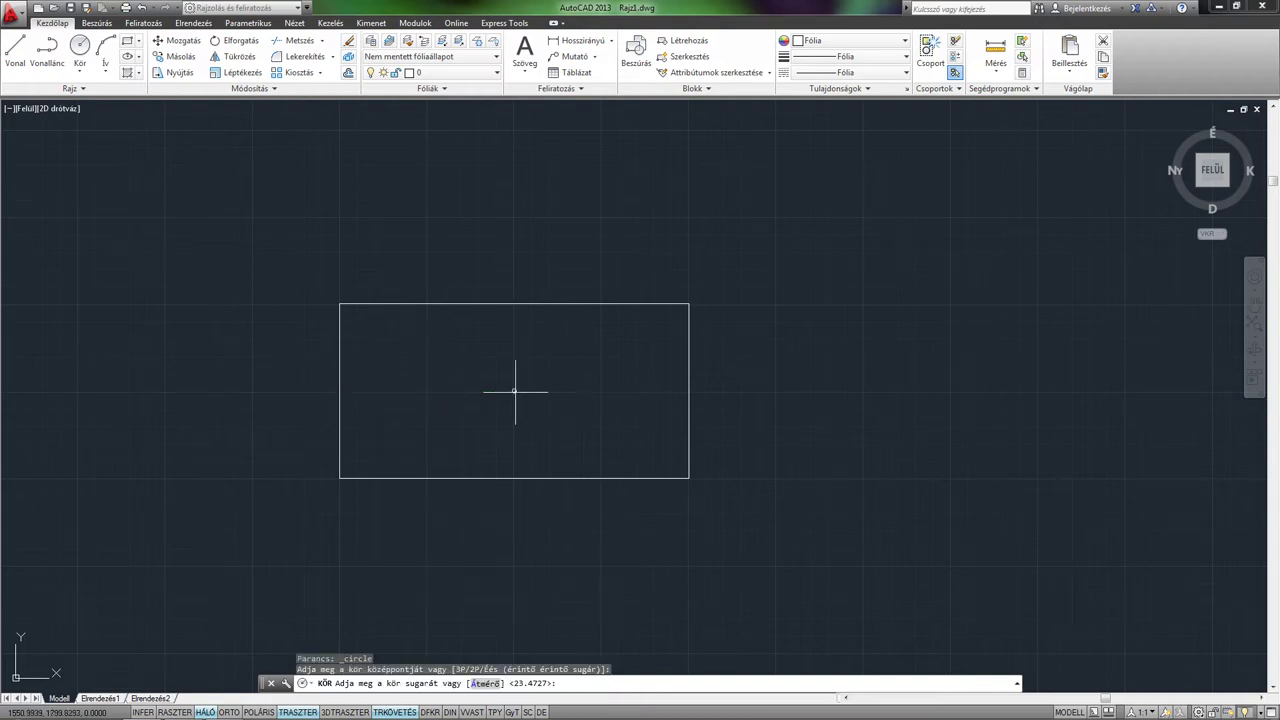
{"action": "left_click", "coordinate": [569, 428]}
{"action": "middle_click_drag", "start_coordinate": [359, 425], "coordinate": [508, 386]}
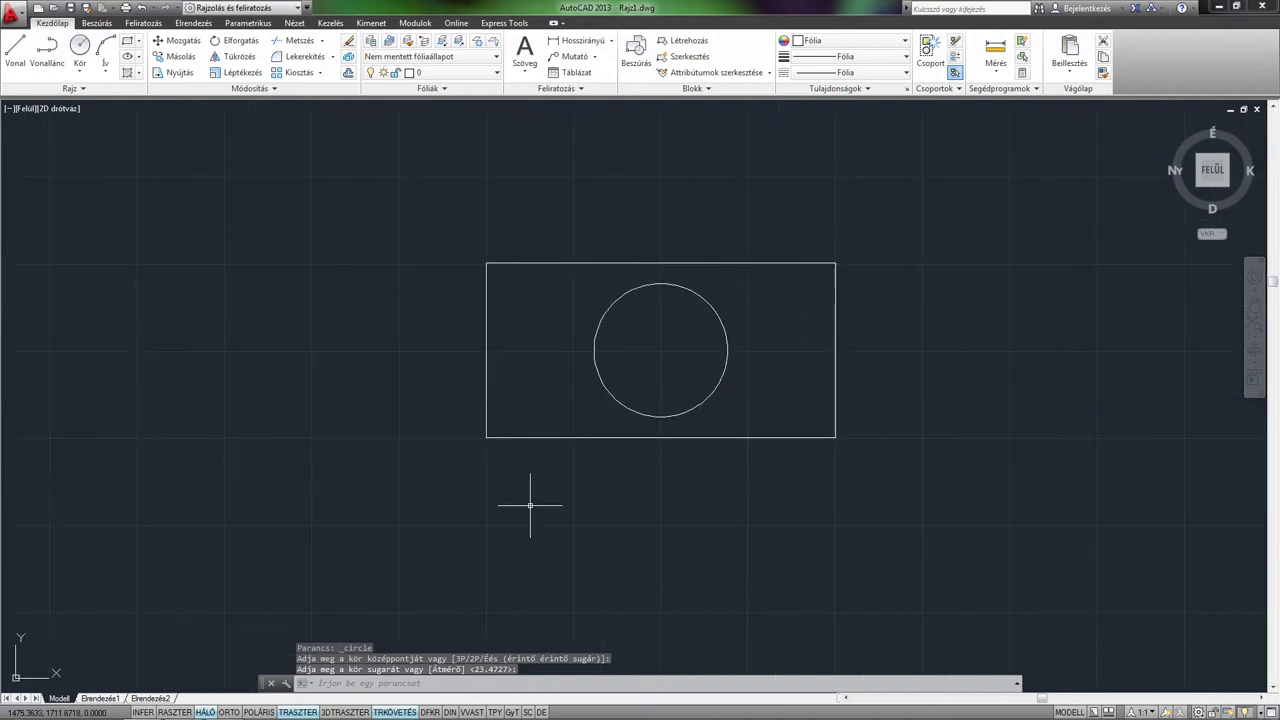
Step: Measure the circle's area as an object: 4594.3387, circumference 240.2793
{"action": "type", "text": "aa"}
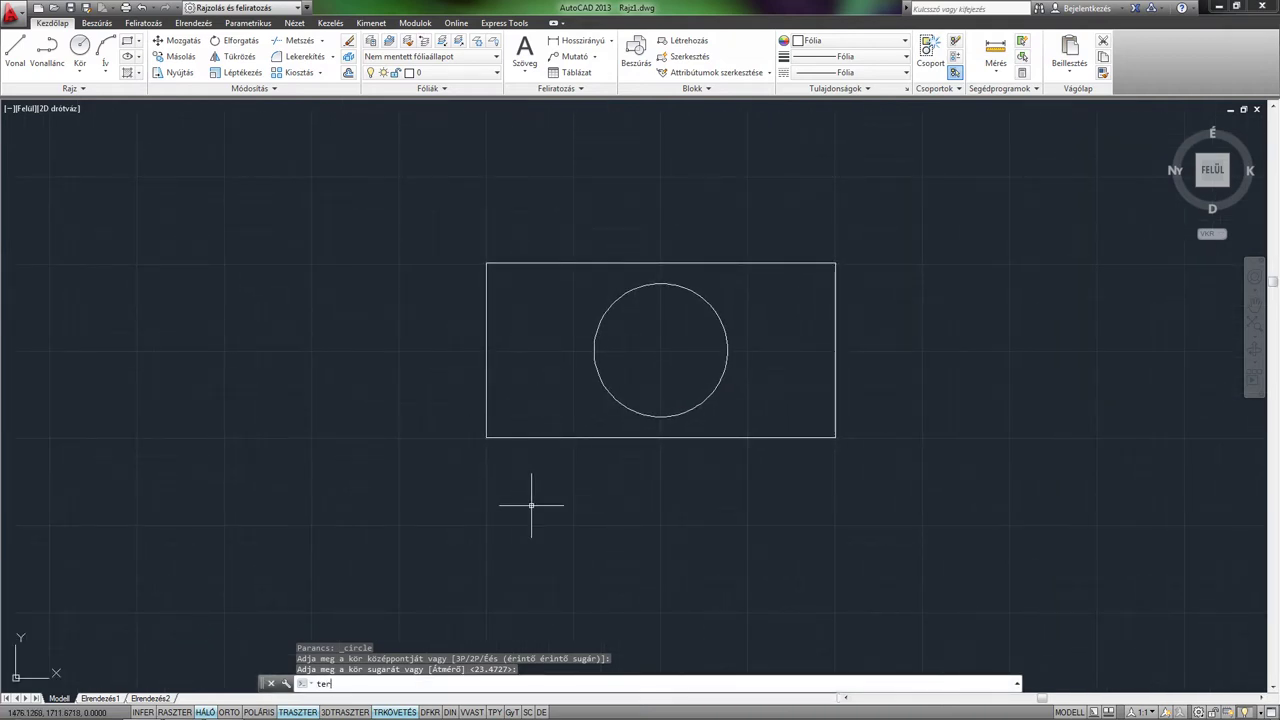
{"action": "key", "text": "Return"}
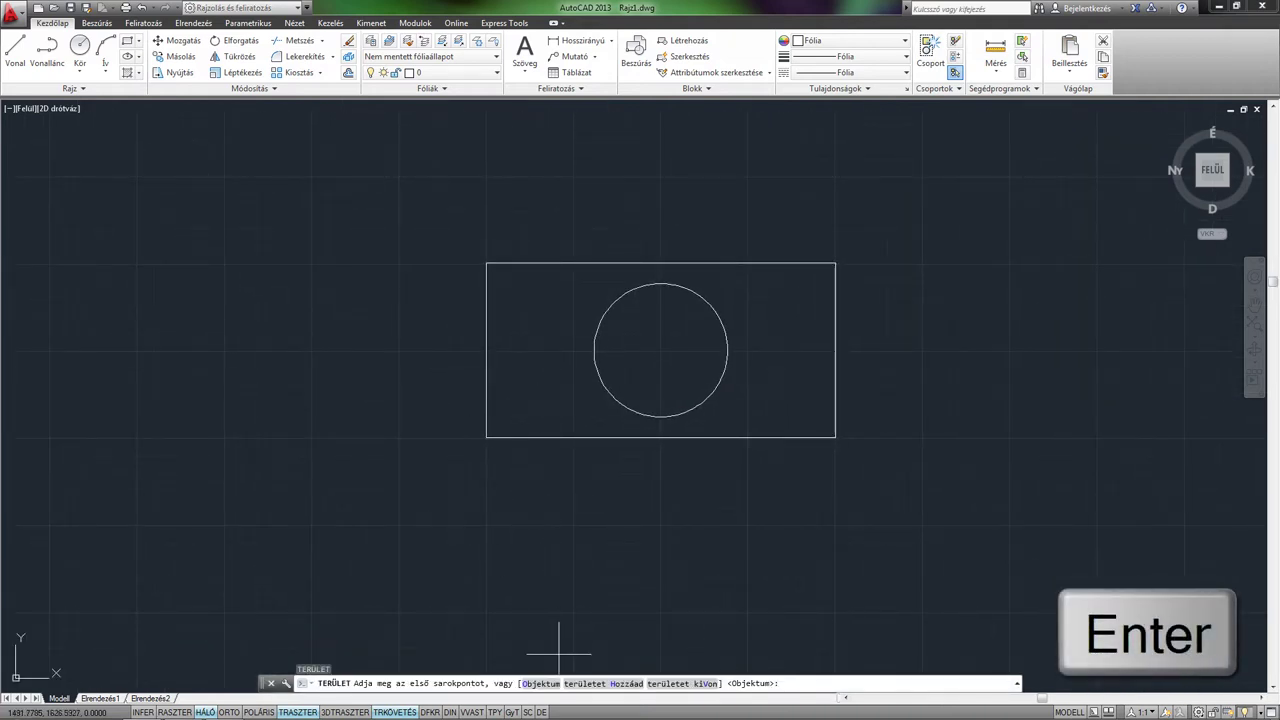
{"action": "left_click", "coordinate": [540, 683]}
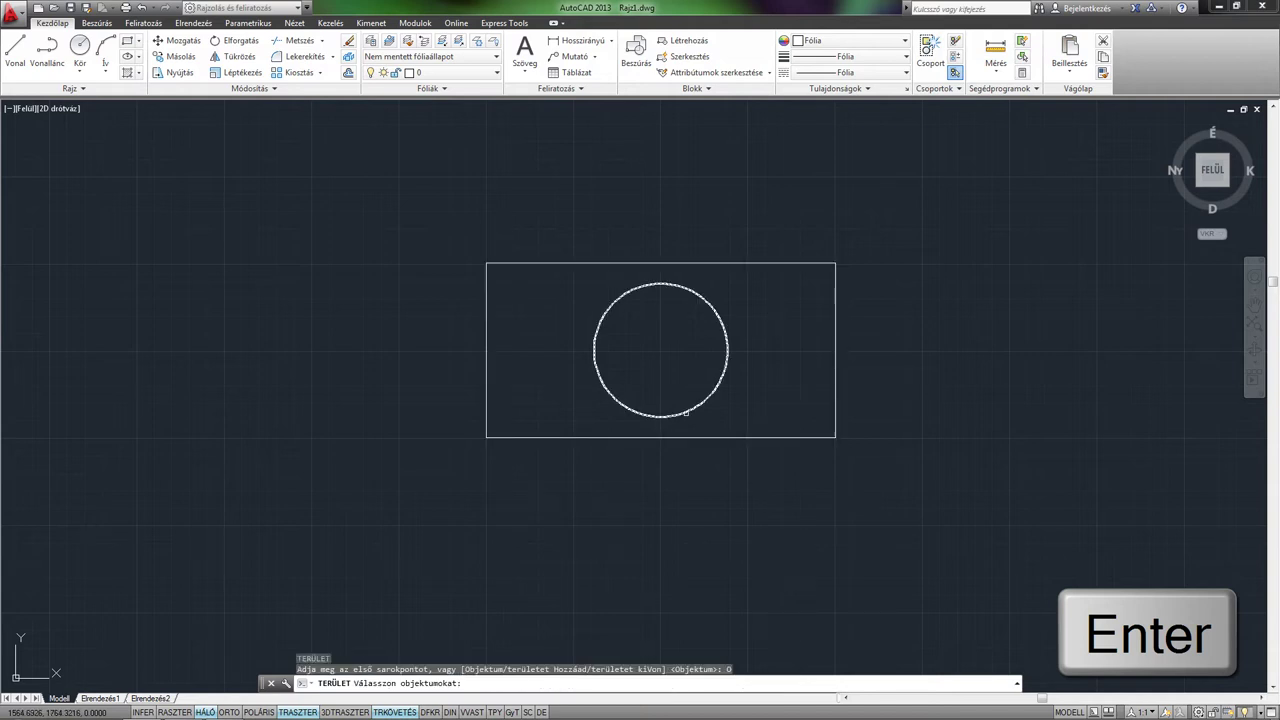
{"action": "left_click", "coordinate": [680, 413]}
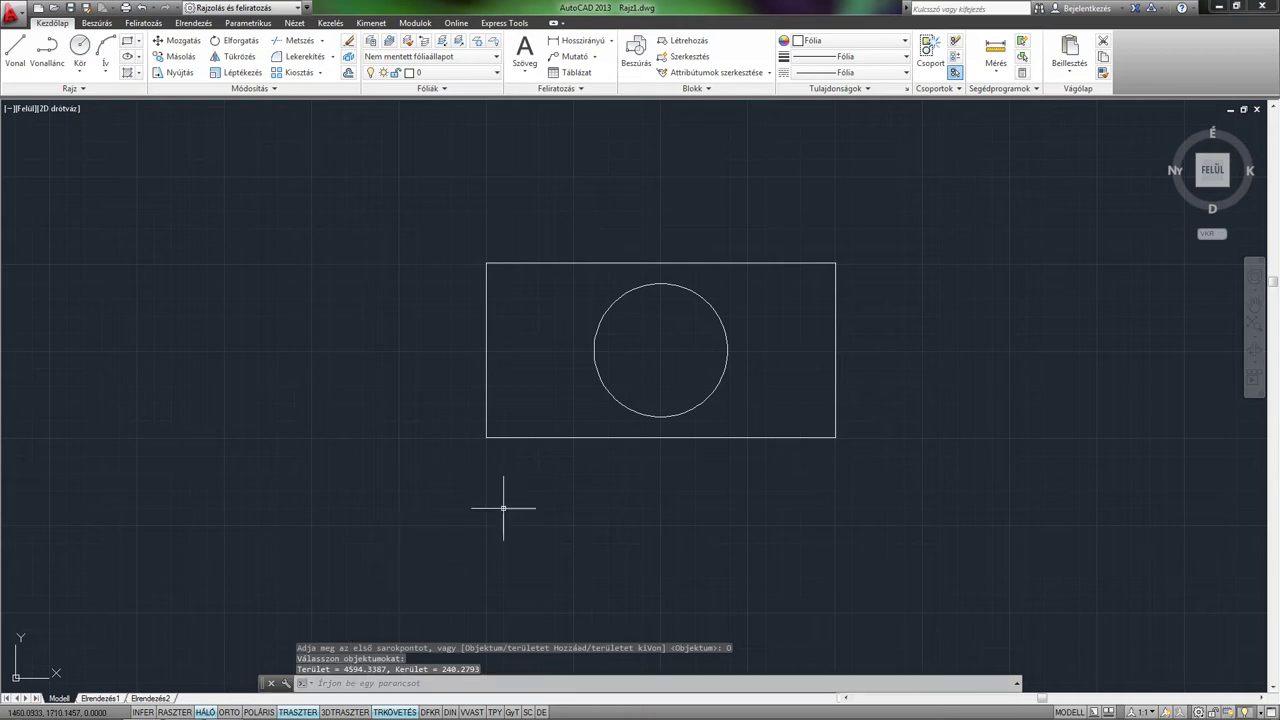
{"action": "middle_click_drag", "start_coordinate": [503, 509], "coordinate": [371, 522]}
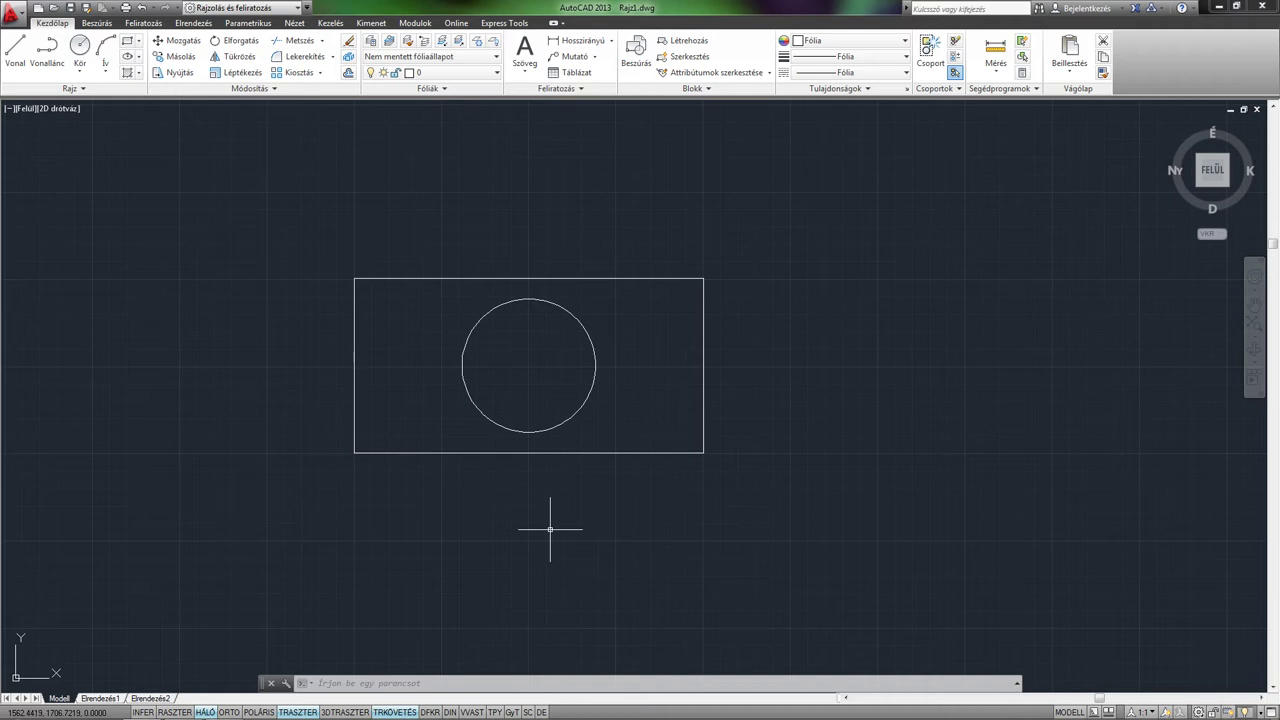
Step: Start a TER area check in add mode and add the rectangle, totalling 20000
{"action": "left_click", "coordinate": [457, 685]}
{"action": "type", "text": "TER"}
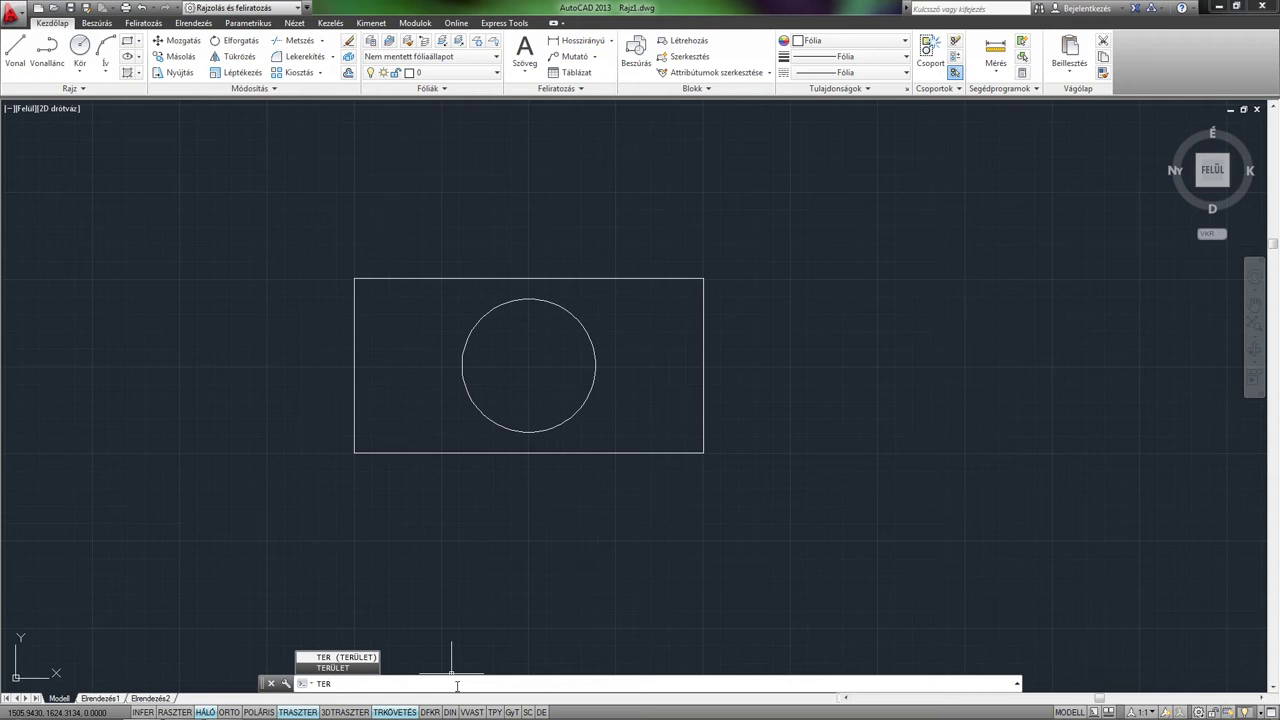
{"action": "key", "text": "Return"}
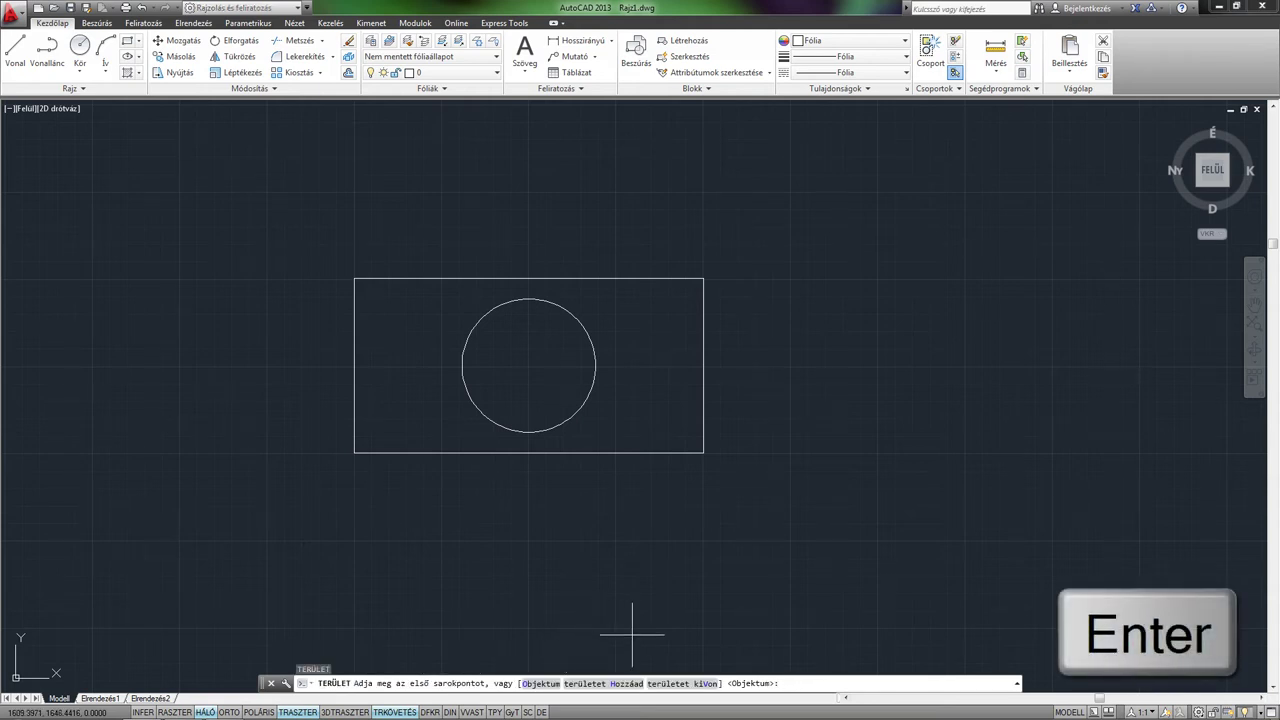
{"action": "left_click", "coordinate": [617, 686]}
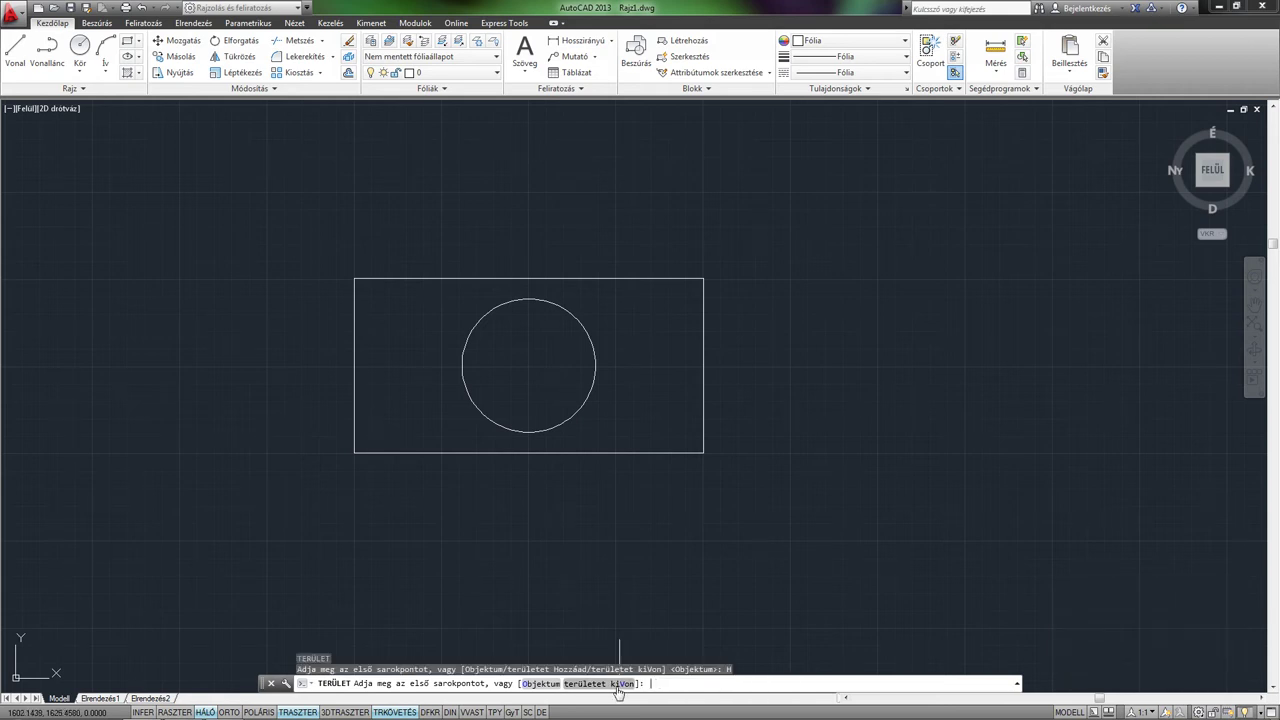
{"action": "left_click", "coordinate": [544, 685]}
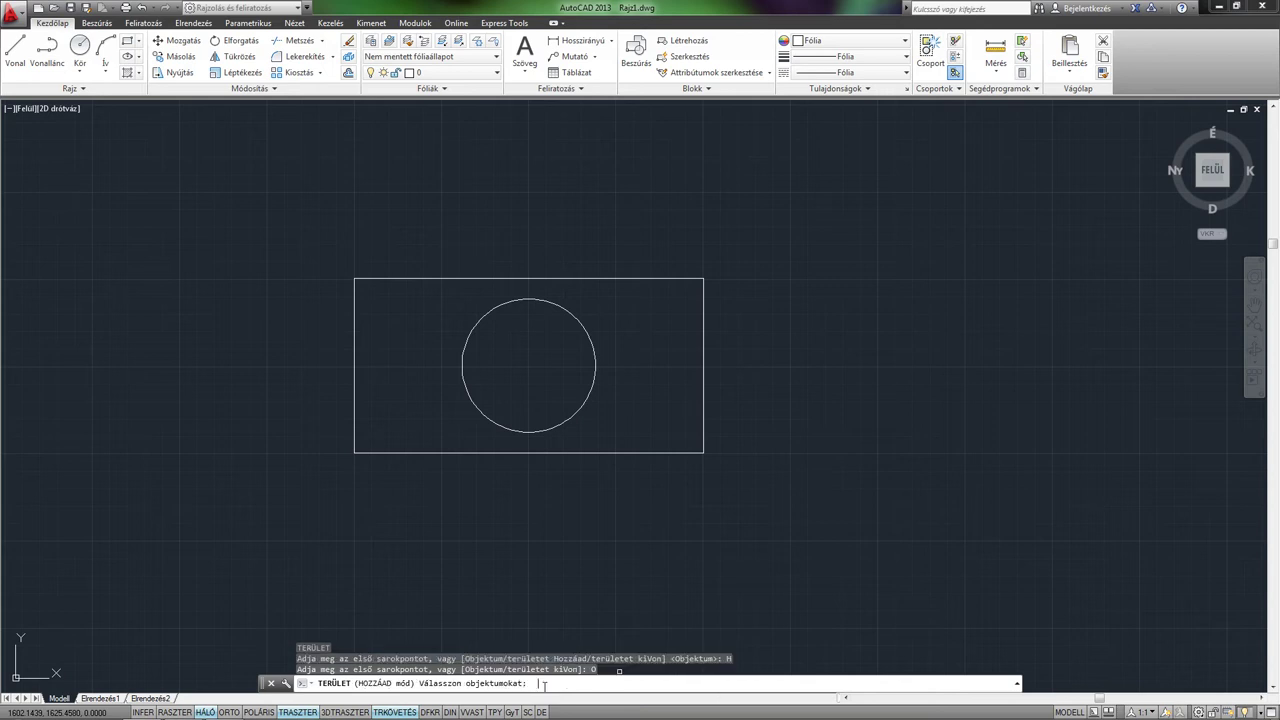
{"action": "left_click", "coordinate": [560, 452]}
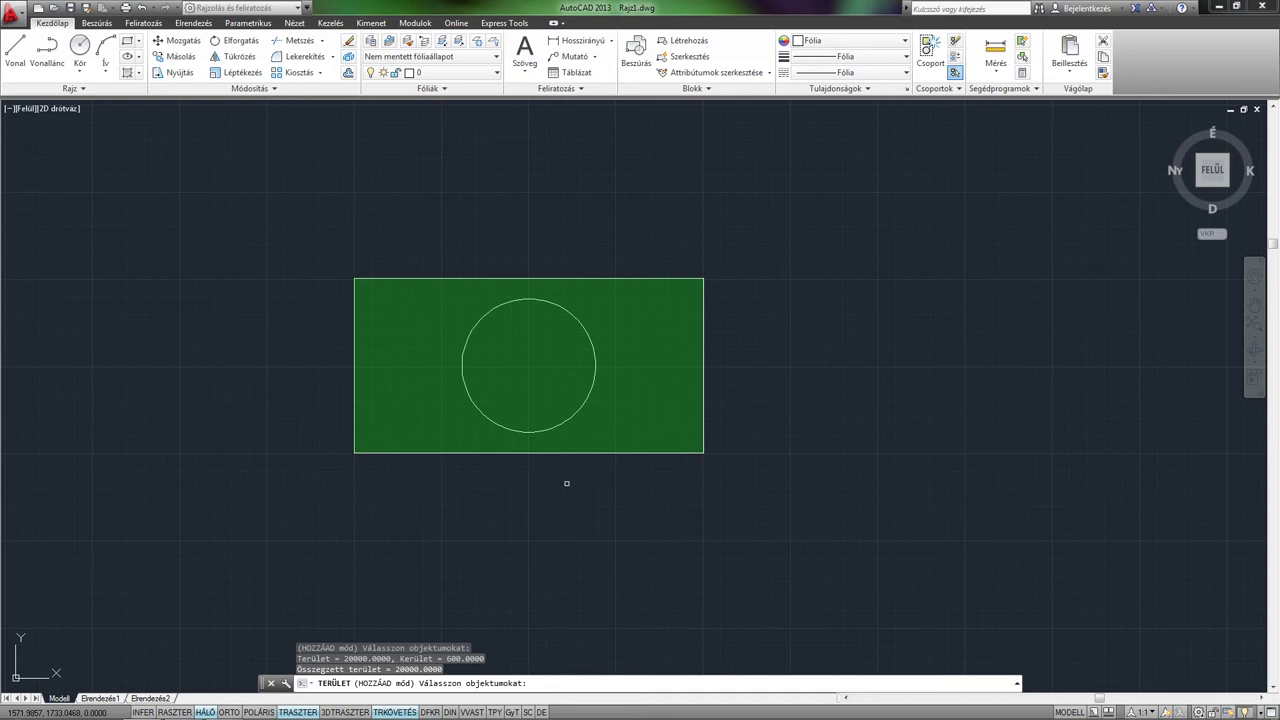
Step: Subtract the circle object from the total, leaving 15405.6613
{"action": "key", "text": "Return"}
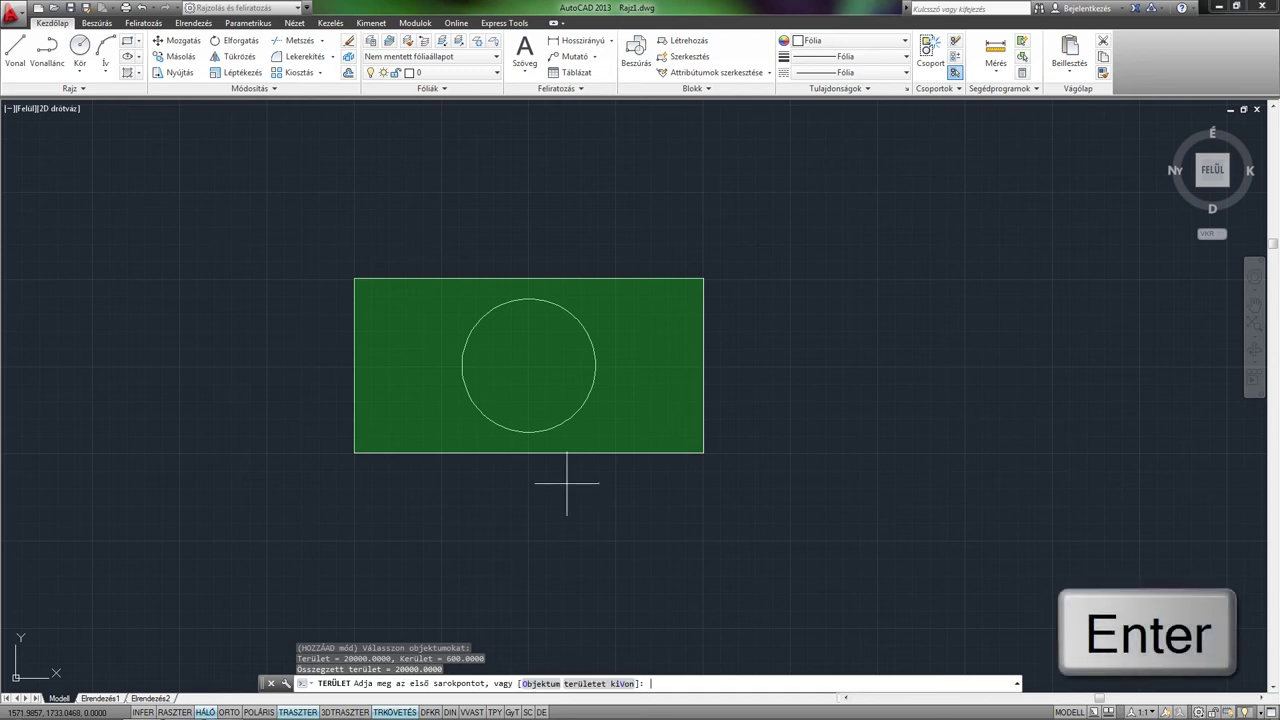
{"action": "left_click", "coordinate": [614, 684]}
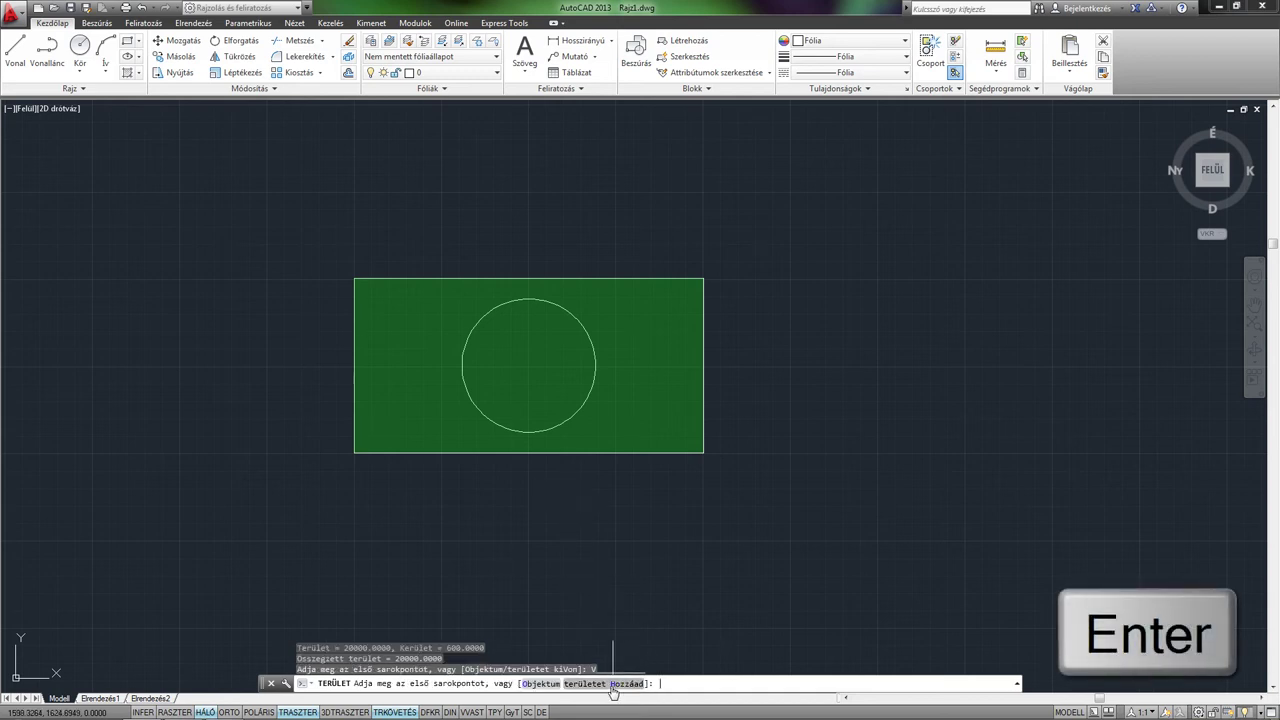
{"action": "left_click", "coordinate": [543, 686]}
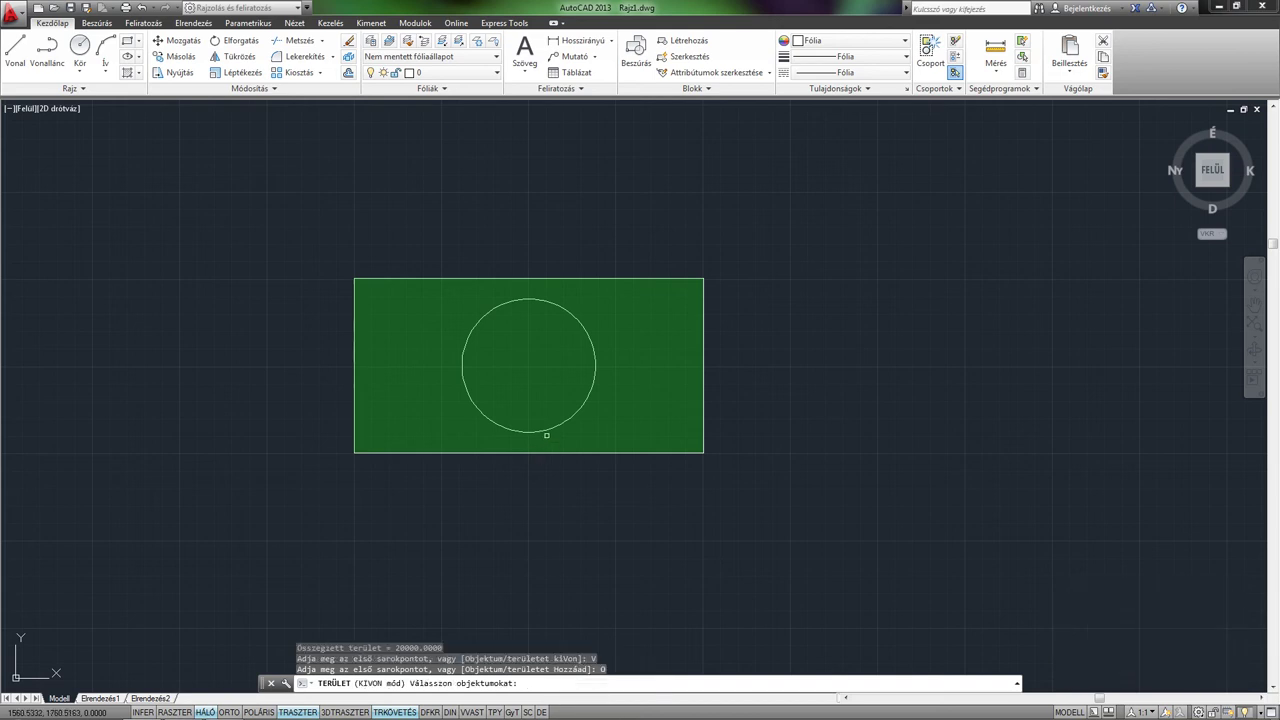
{"action": "left_click", "coordinate": [547, 429]}
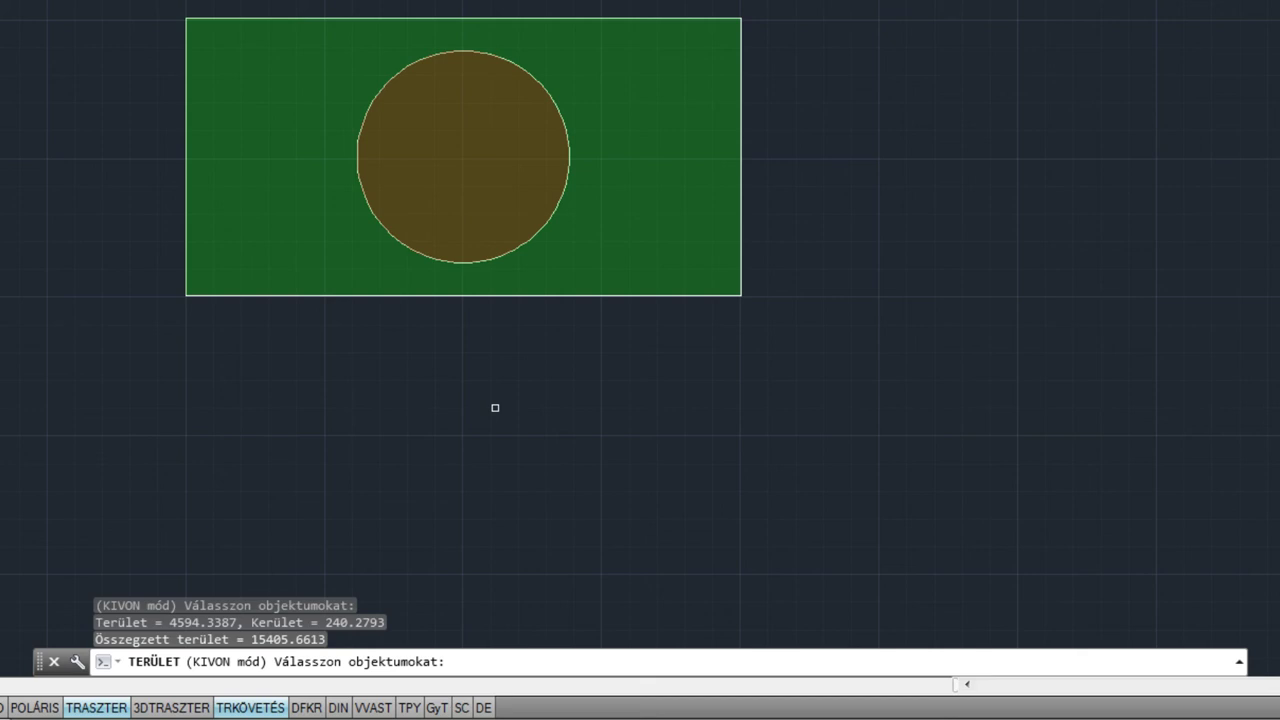
{"action": "key", "text": "Return"}
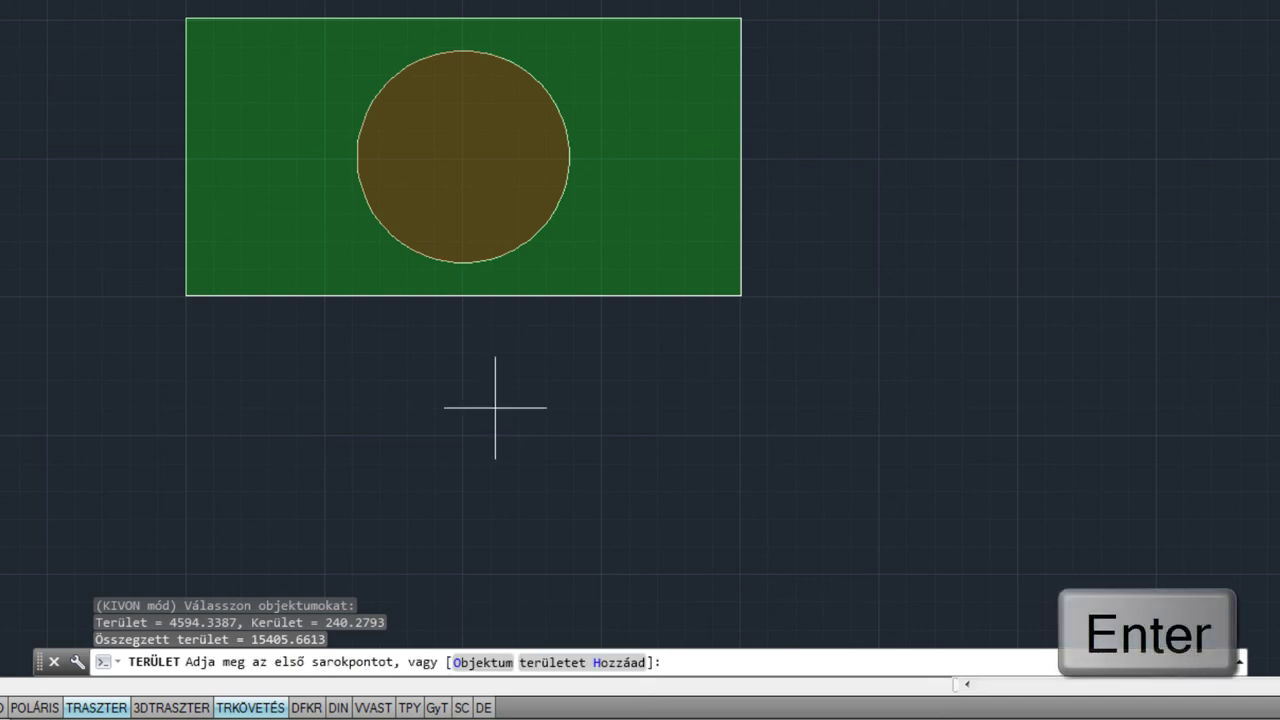